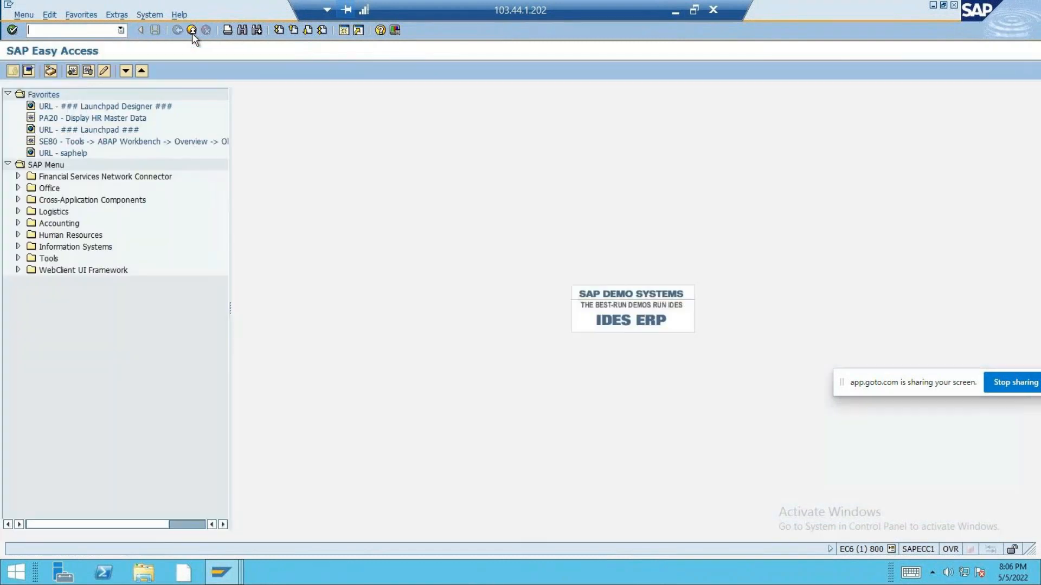
Step: Open generic DataSource maintenance and start creating the transaction data DataSource ZDS_BATCH15_TRD_VBAK
type("rsa1")
key("Return")
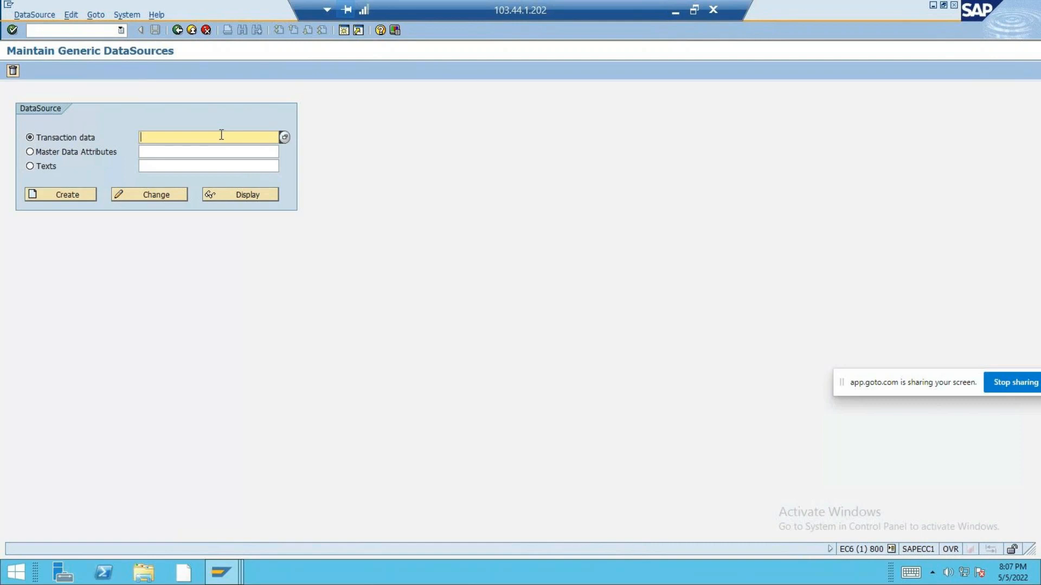
type("ZDS_BATCH15_TRD_VBAK")
key("Left")
left_click_drag(233, 137, 139, 137)
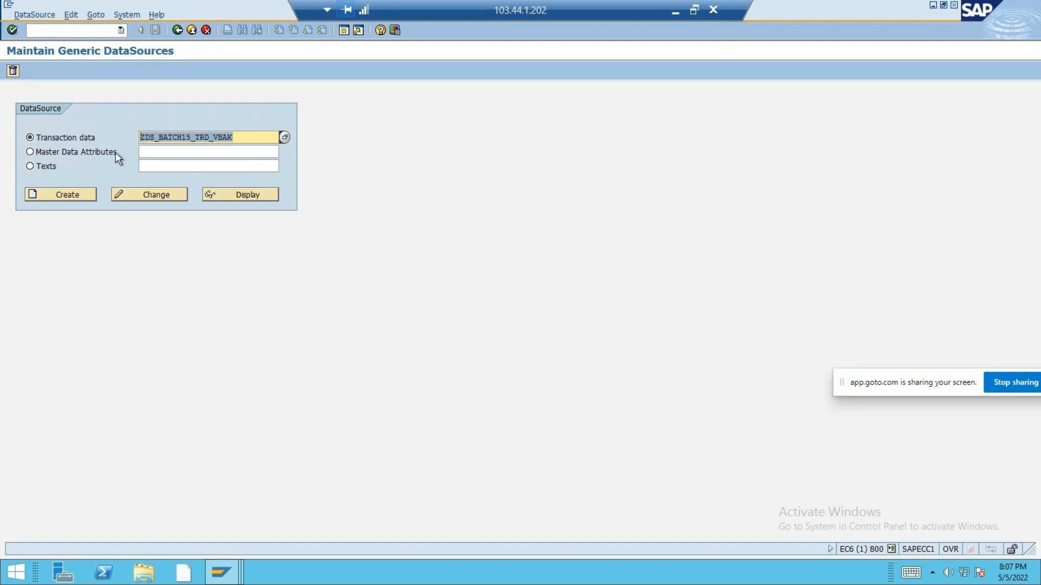
left_click(66, 194)
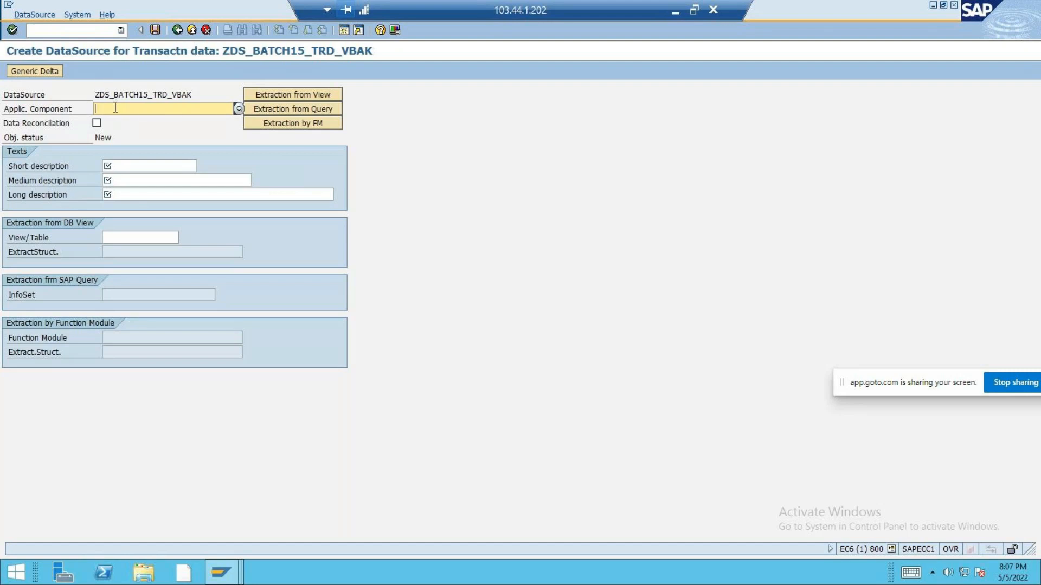
Step: Assign the application component SD (Sales and Distribution) from the SAP-R/3 component hierarchy to the DataSource
type("SD")
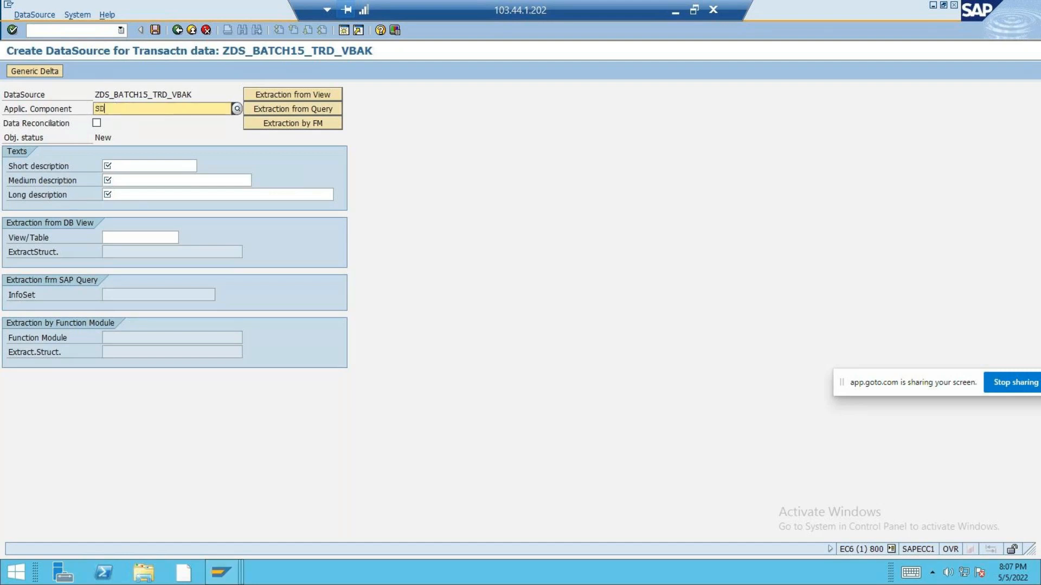
left_click(236, 109)
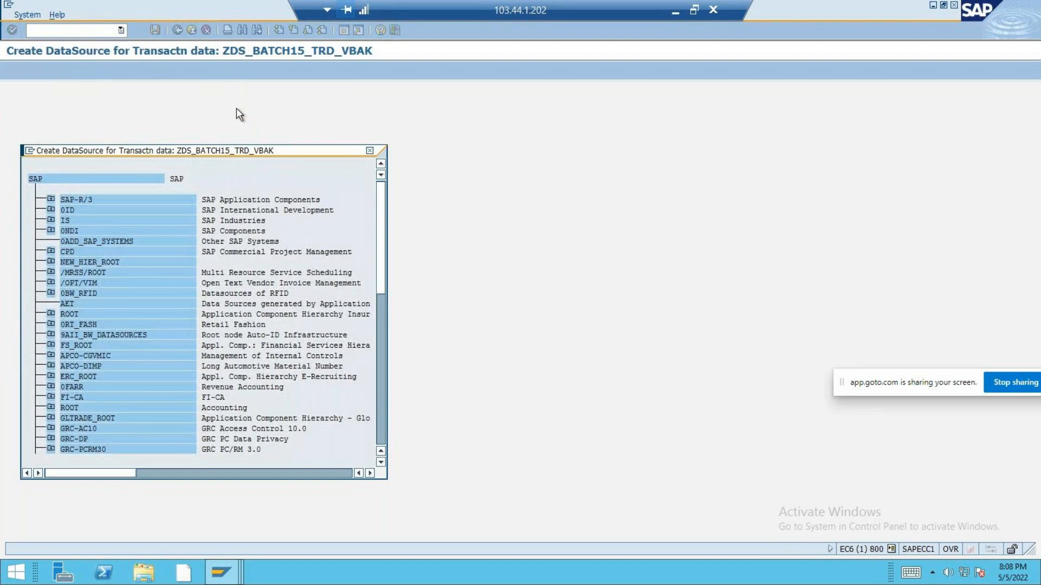
left_click(49, 198)
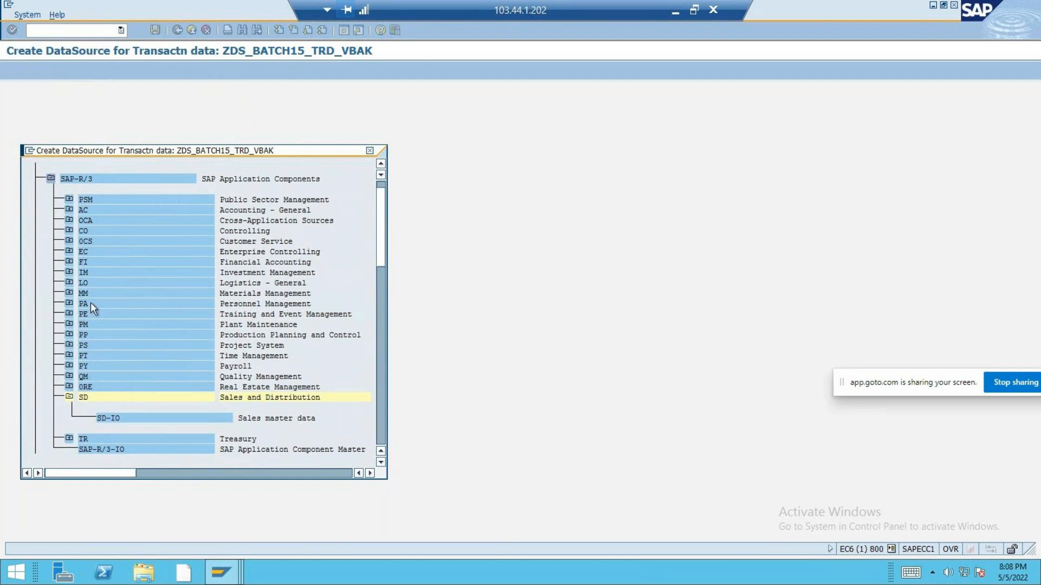
double_click(83, 399)
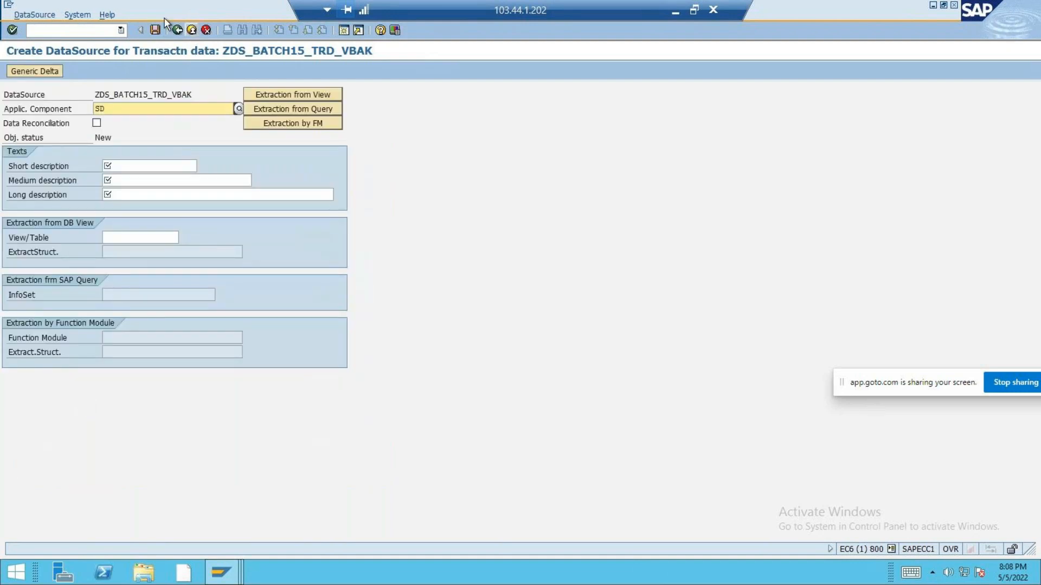
Step: Set the short, medium and long descriptions of the DataSource to "GDS for B15 TRD SD"
left_click(155, 164)
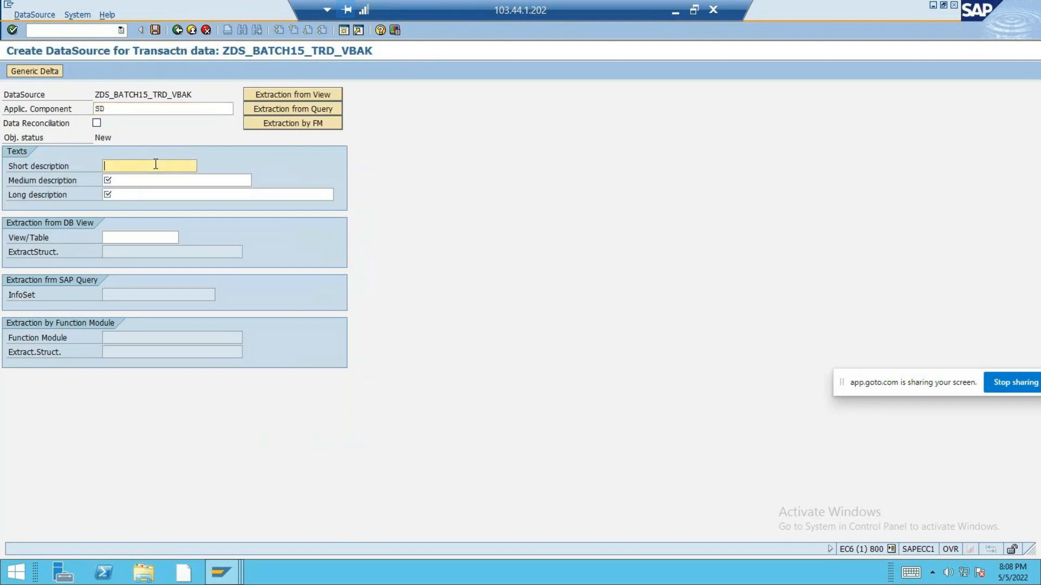
type("GDS for B15 TRD SD")
left_click_drag(191, 166, 82, 167)
key("ctrl+c")
key("Tab")
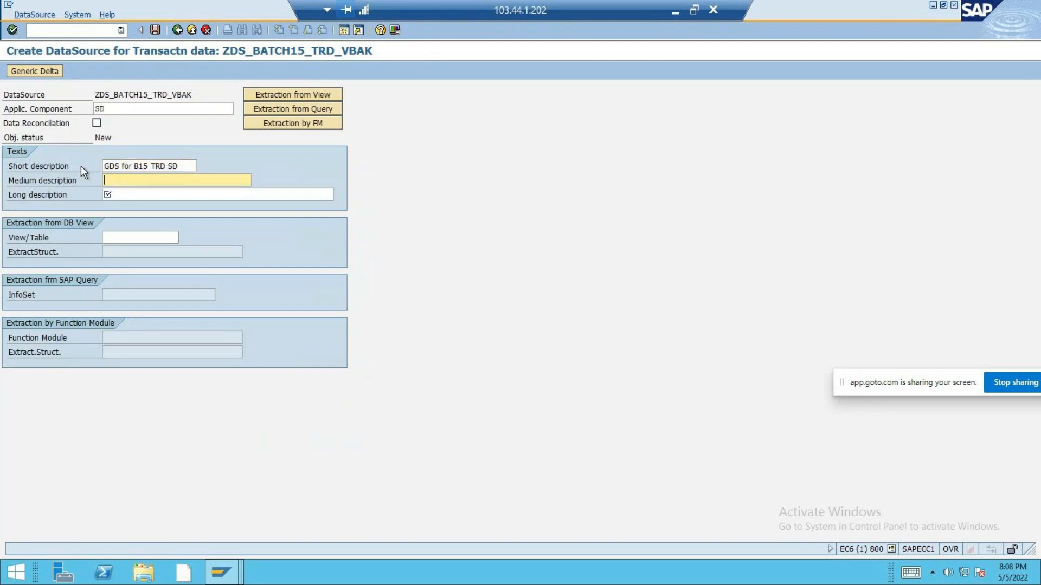
key("ctrl+v")
key("Tab")
key("ctrl+v")
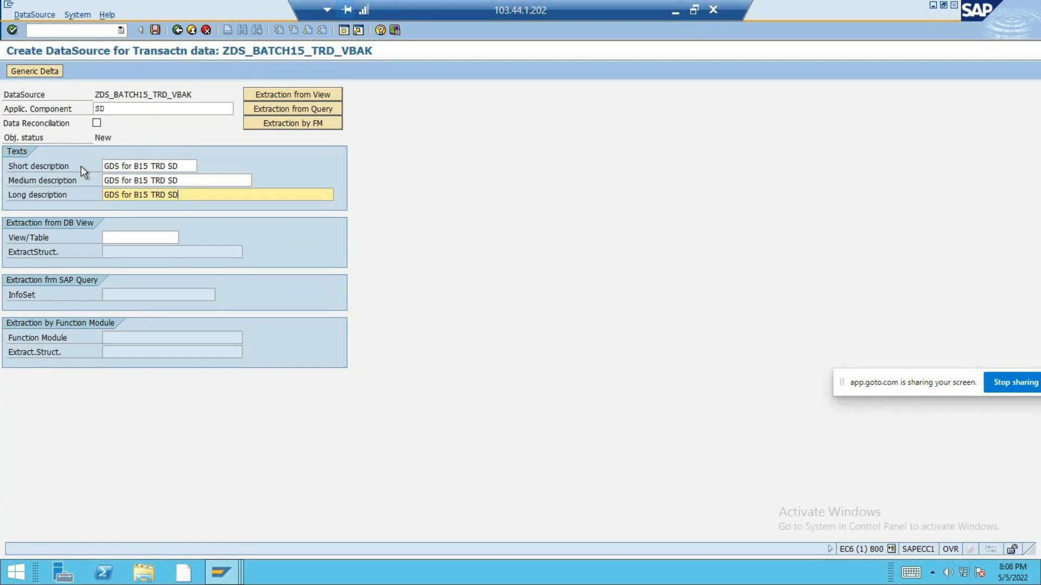
Step: Try the extraction from query and extraction by function module methods, and return to extraction from view
left_click(64, 236)
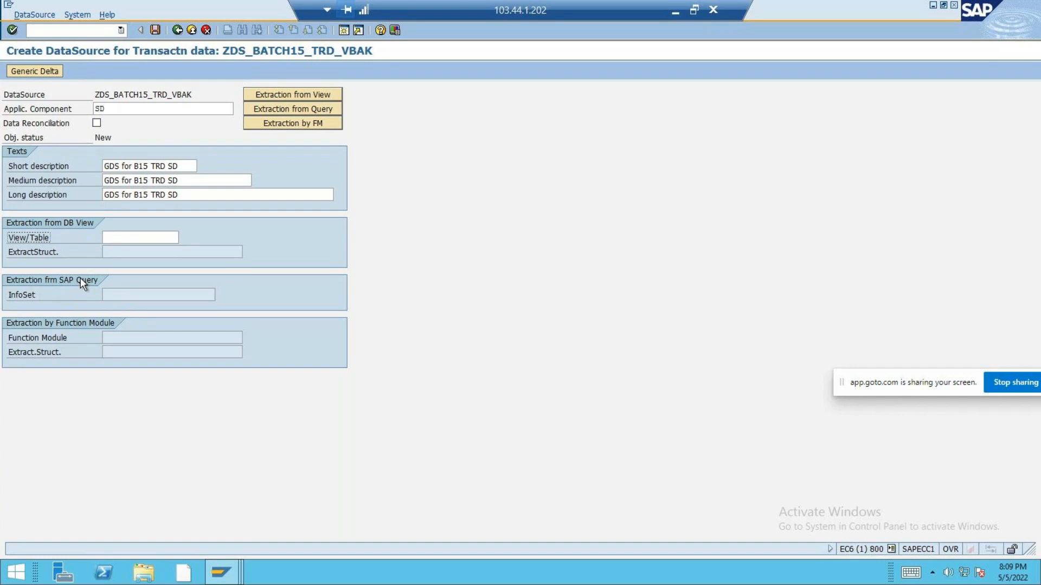
left_click(115, 239)
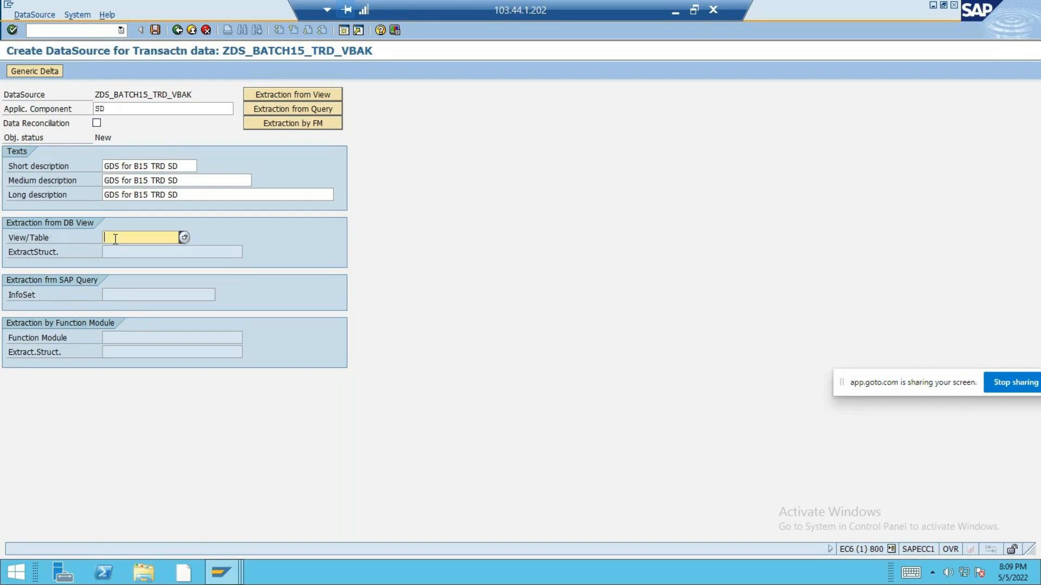
left_click(123, 294)
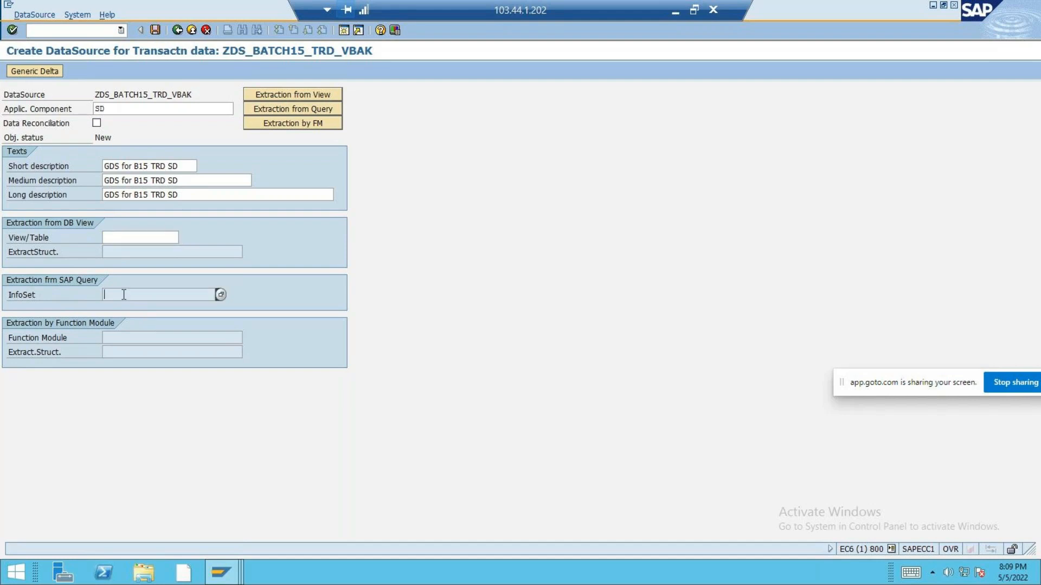
left_click(311, 108)
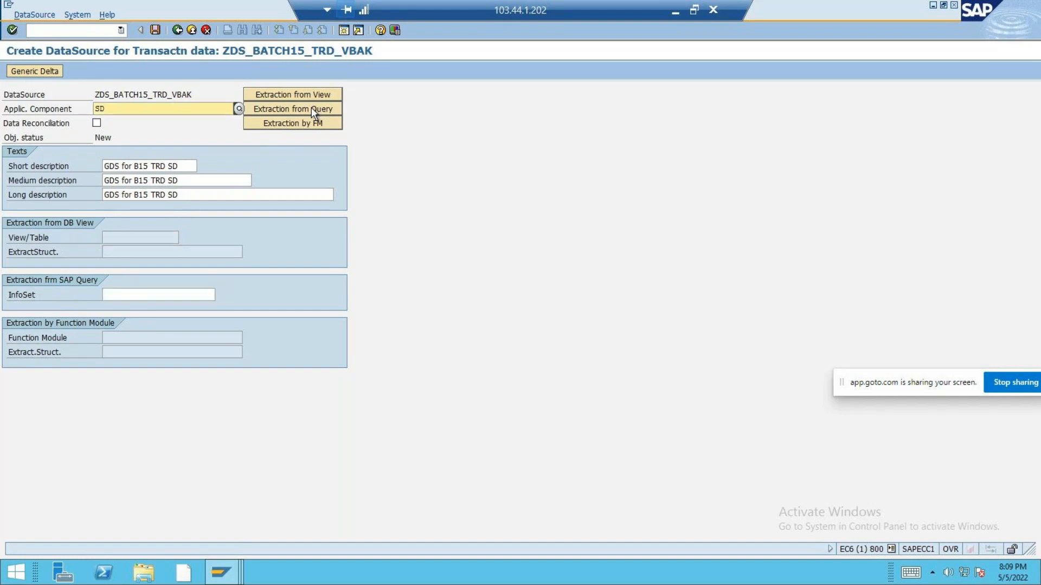
left_click(123, 294)
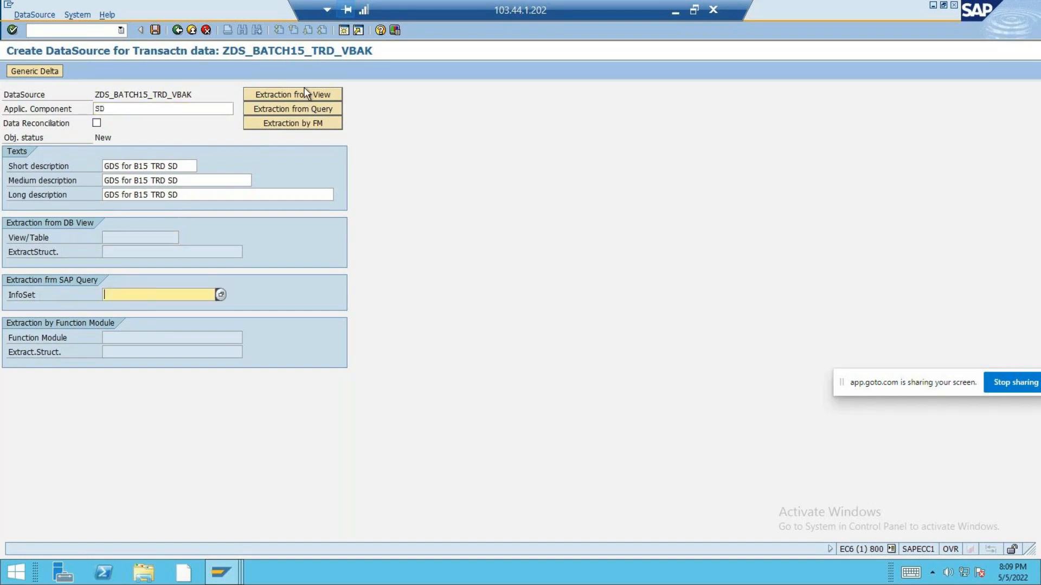
left_click(299, 123)
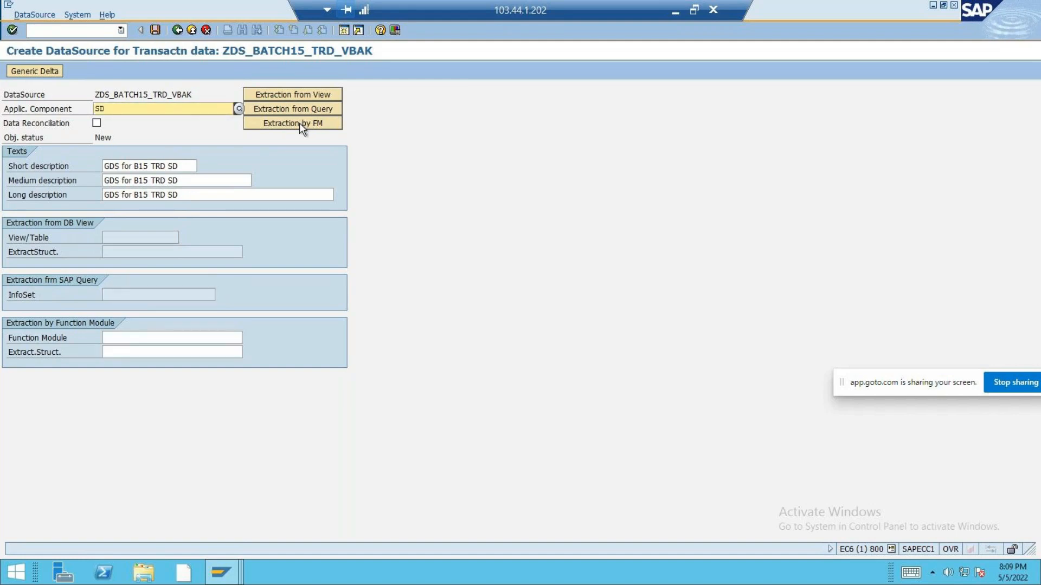
left_click(311, 93)
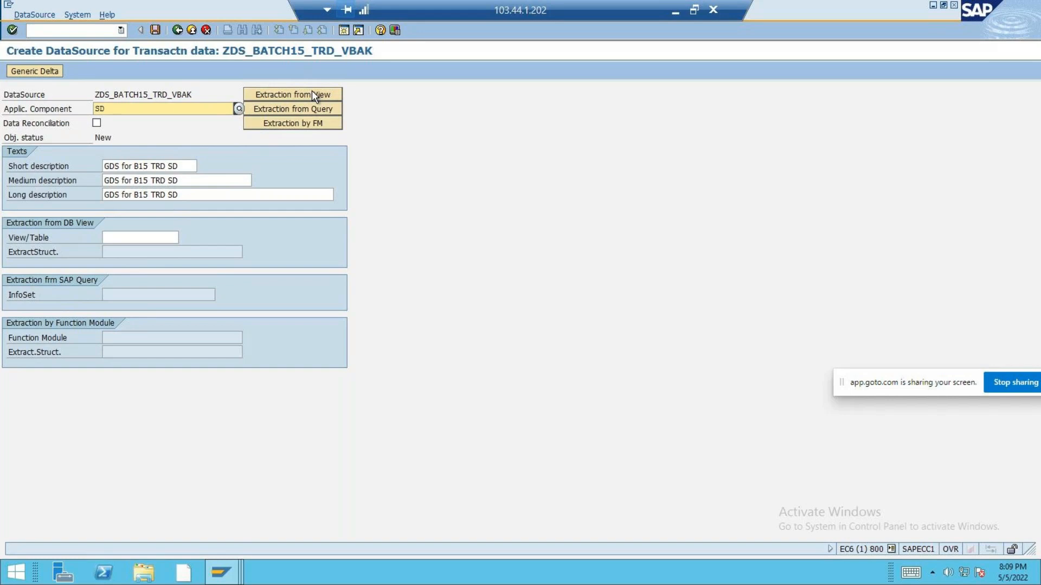
Step: Set VBAK as the view/table from which the DataSource extracts its data
left_click(146, 240)
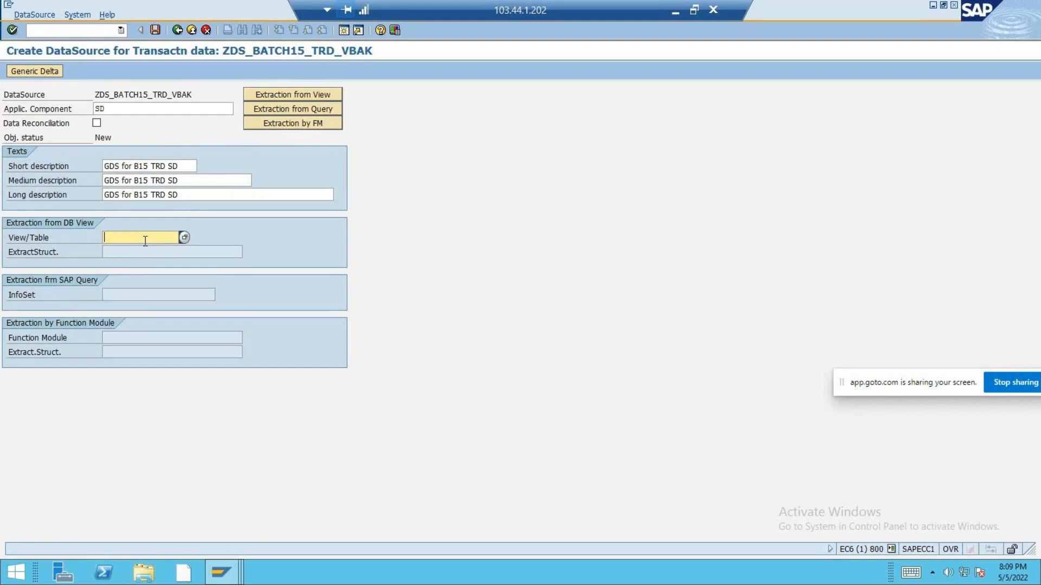
type("VBAK")
key("Return")
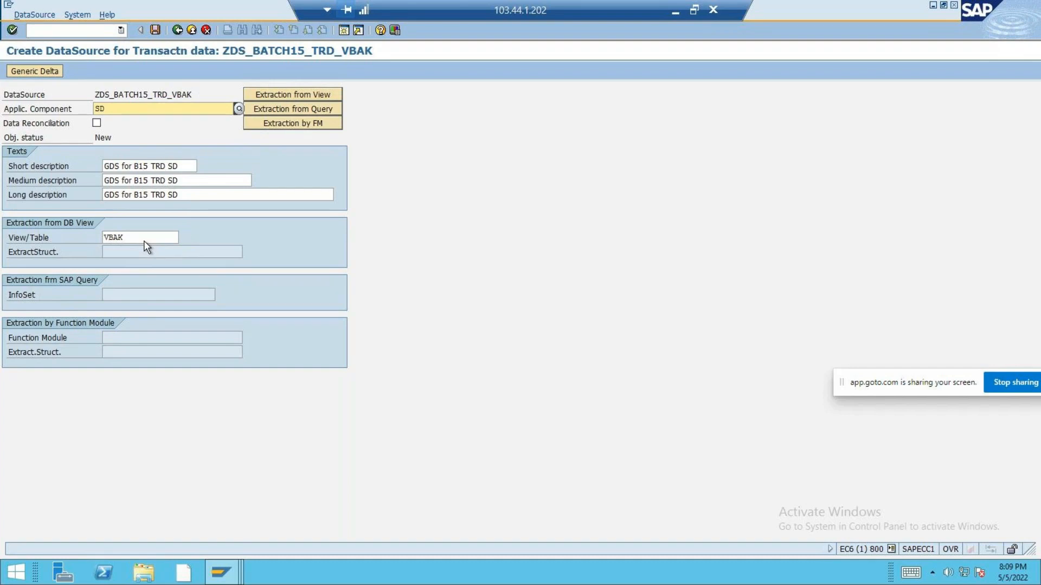
Step: Save the DataSource and its extract structure in package ZBW under the Batch 15 workbench request with a new task
left_click(155, 31)
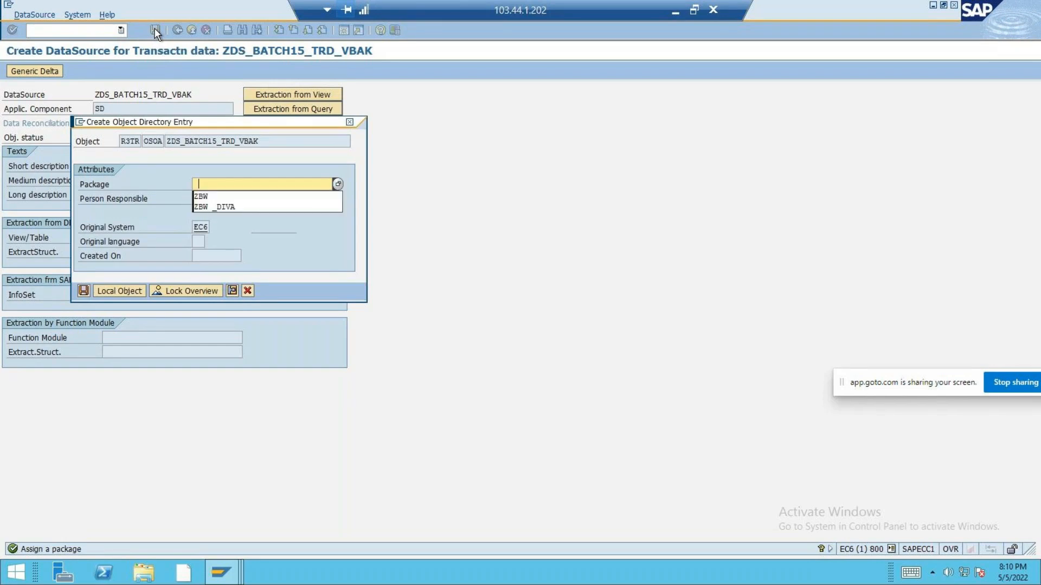
left_click(205, 199)
left_click(83, 290)
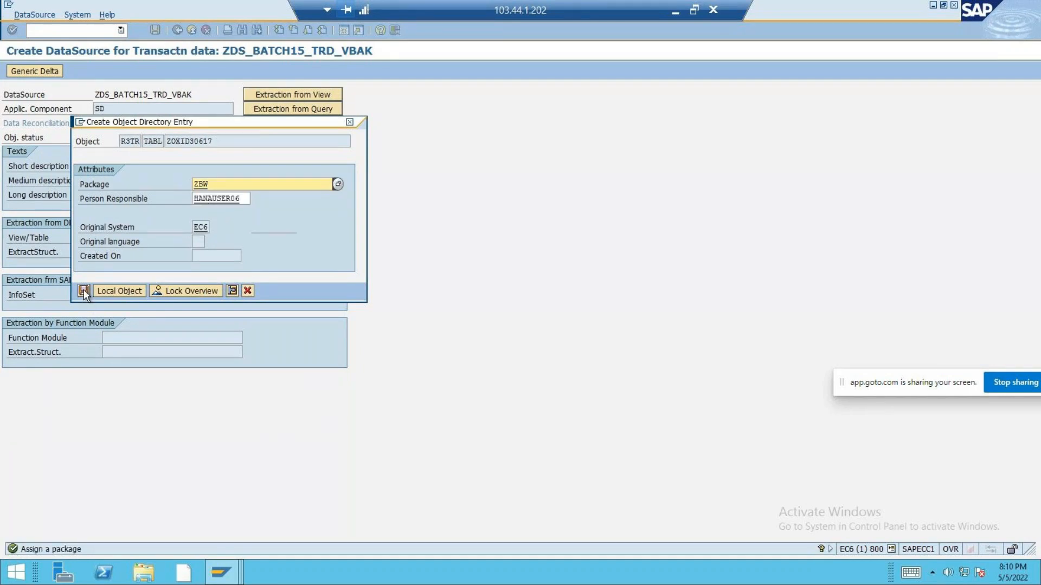
left_click(84, 290)
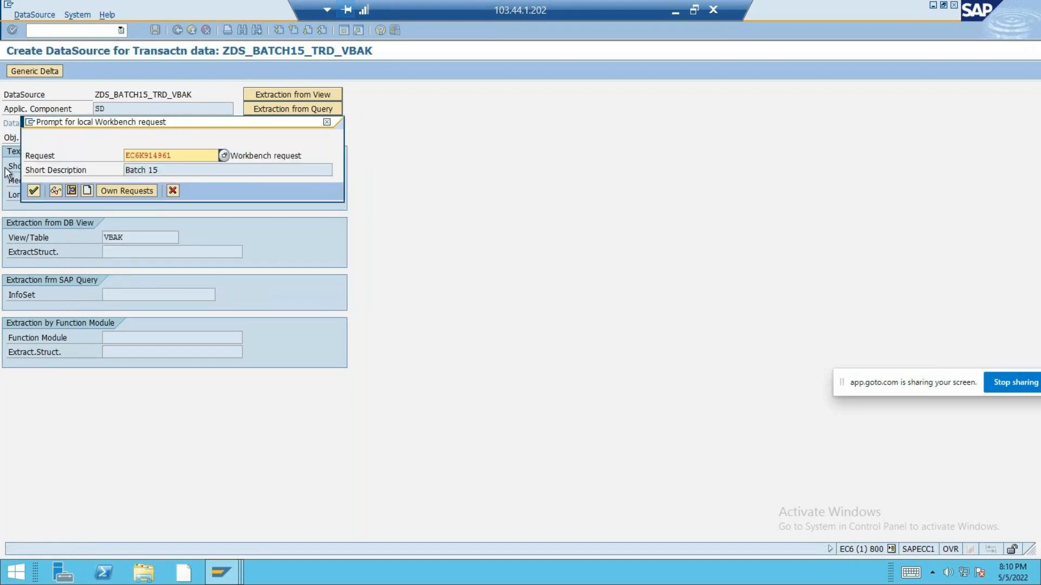
left_click(34, 190)
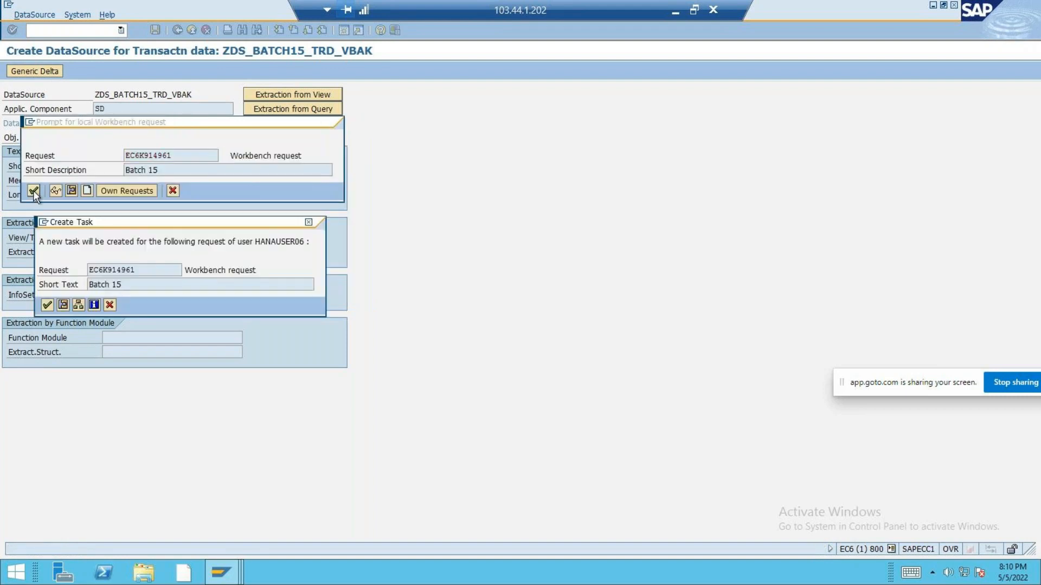
left_click(47, 306)
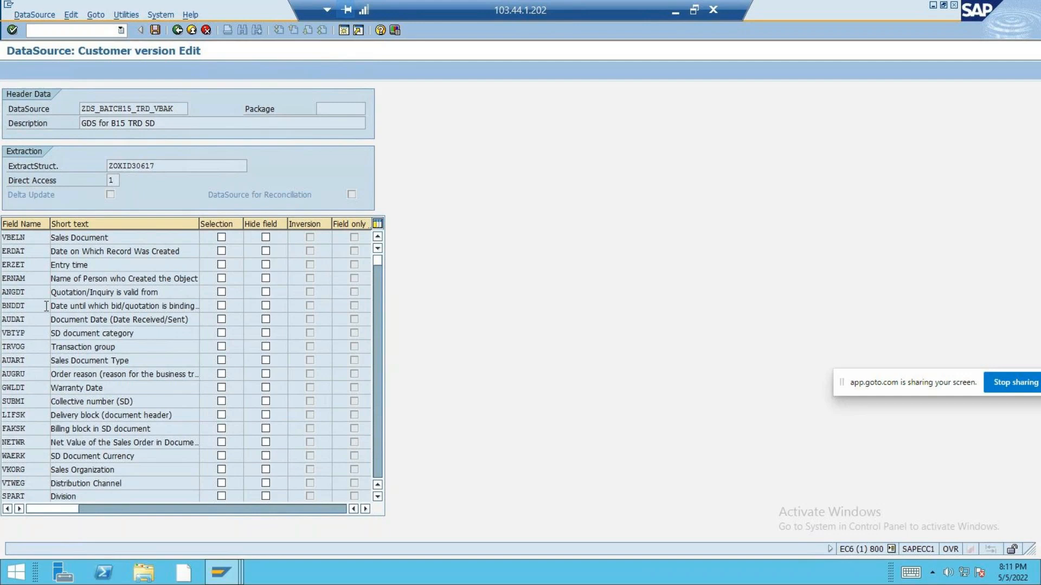
Step: Mark the fields ERDAT, AUART, VBTYP and VKORG as selection fields of the DataSource
left_click(381, 450)
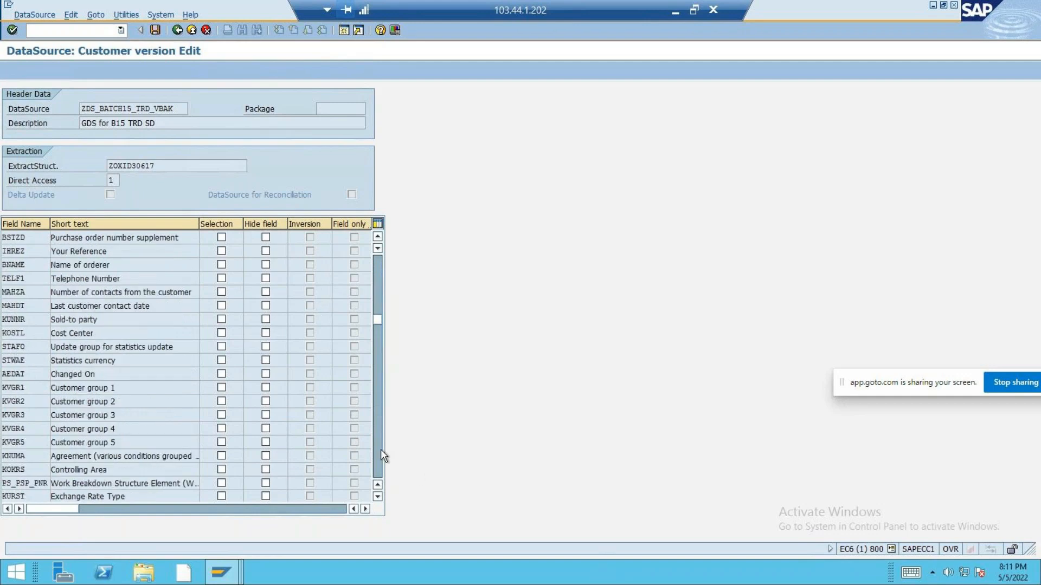
left_click(381, 450)
left_click(380, 450)
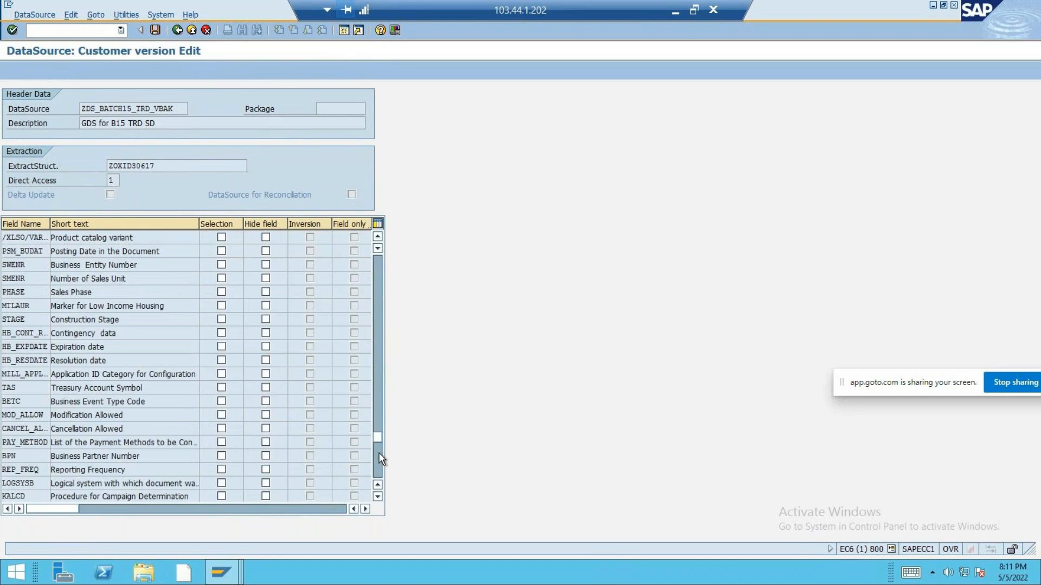
left_click(378, 453)
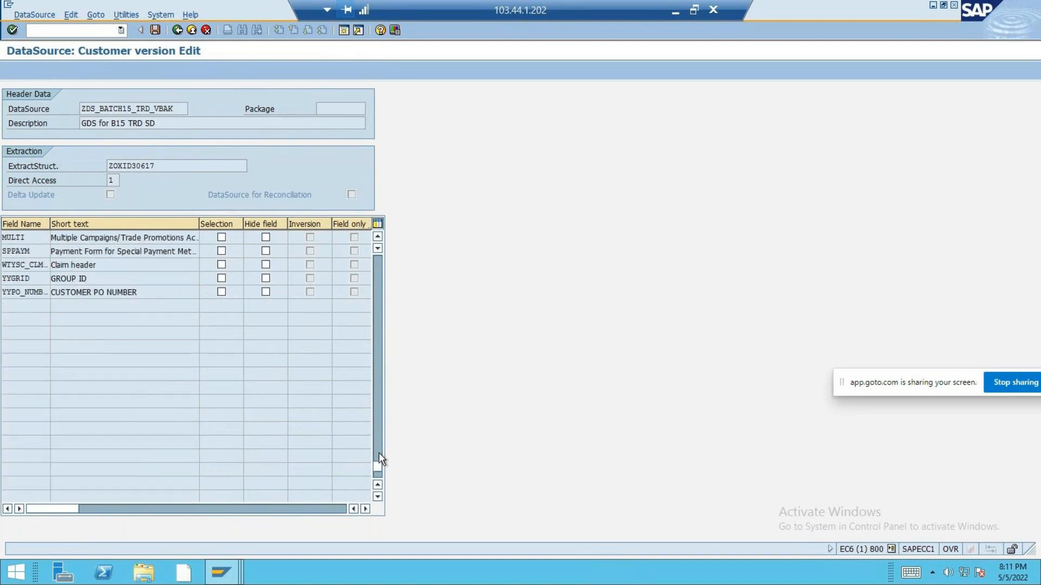
left_click(378, 269)
left_click(378, 268)
left_click(378, 269)
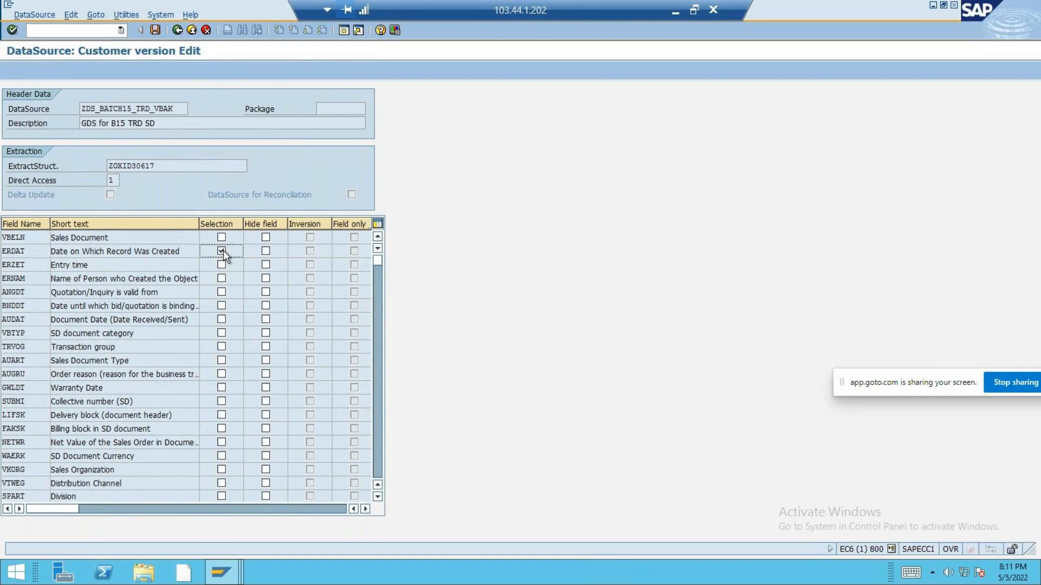
left_click(222, 360)
left_click(221, 333)
left_click(221, 470)
Step: Look through the remaining fields of the DataSource's field list down to its end
left_click(376, 458)
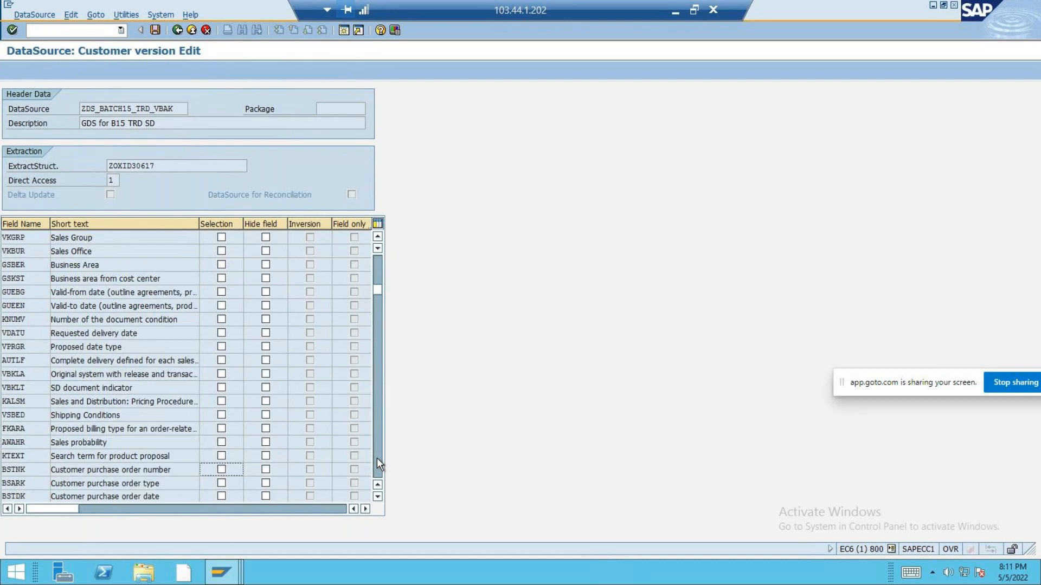
left_click(377, 458)
left_click(377, 457)
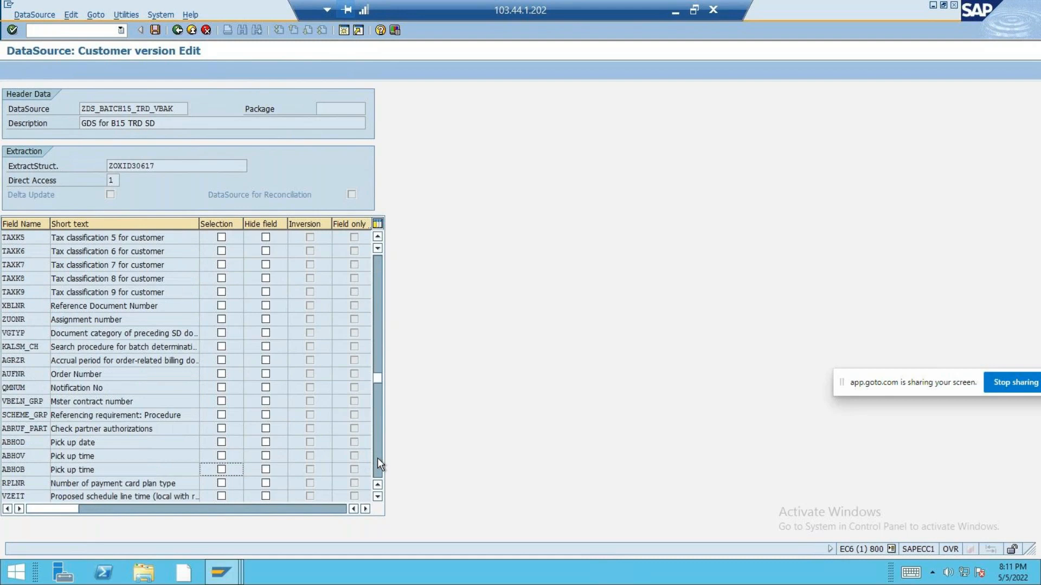
left_click(377, 458)
left_click(377, 458)
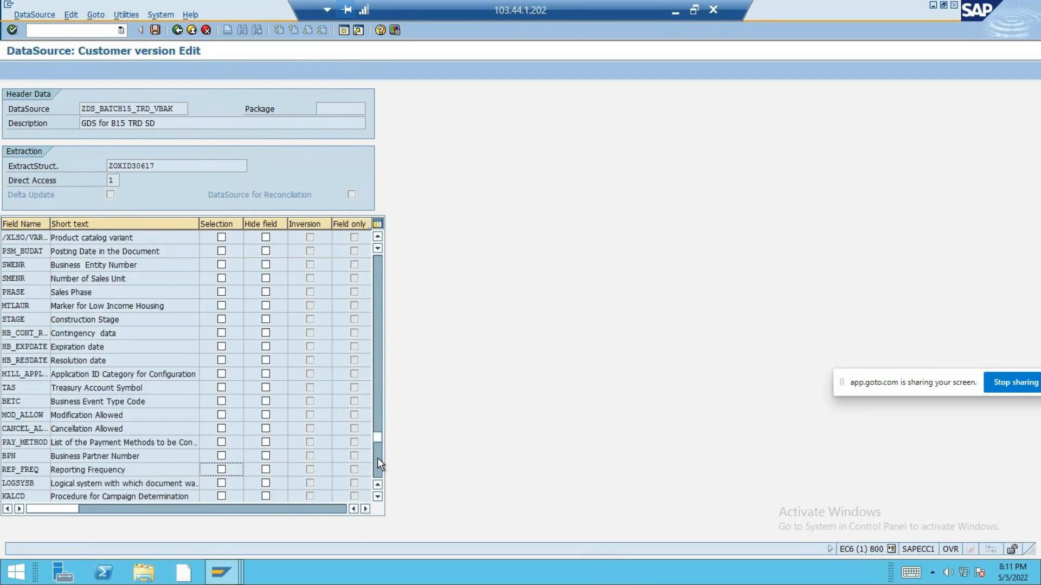
left_click(377, 457)
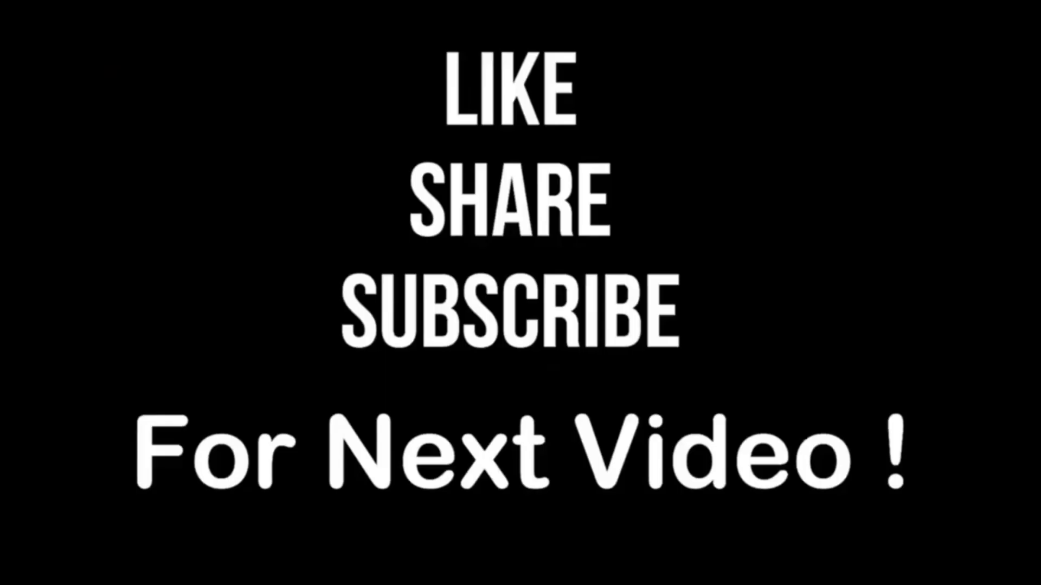